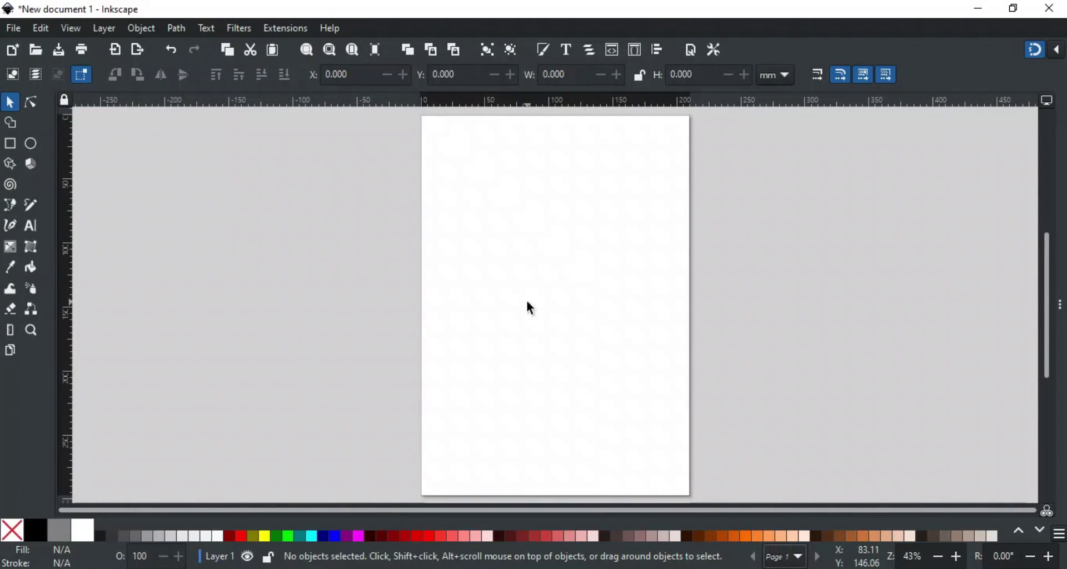
Step: With the Pages tool, resize the page to about 169 × 259 mm and set left, bottom and right margins to 14.06, 18.94 and 31.78 mm
left_click(11, 354)
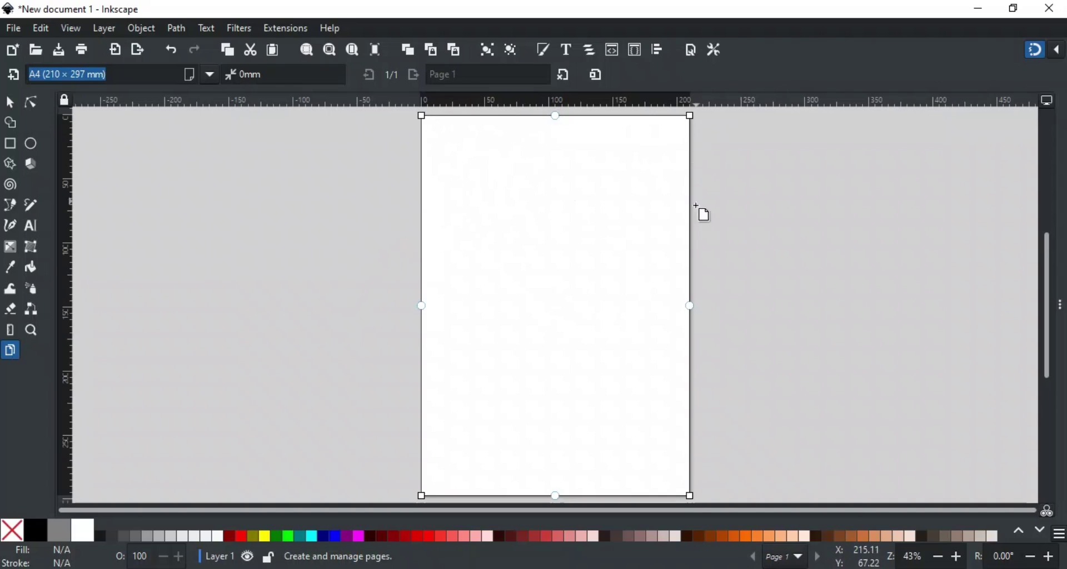
left_click_drag(690, 496, 638, 447)
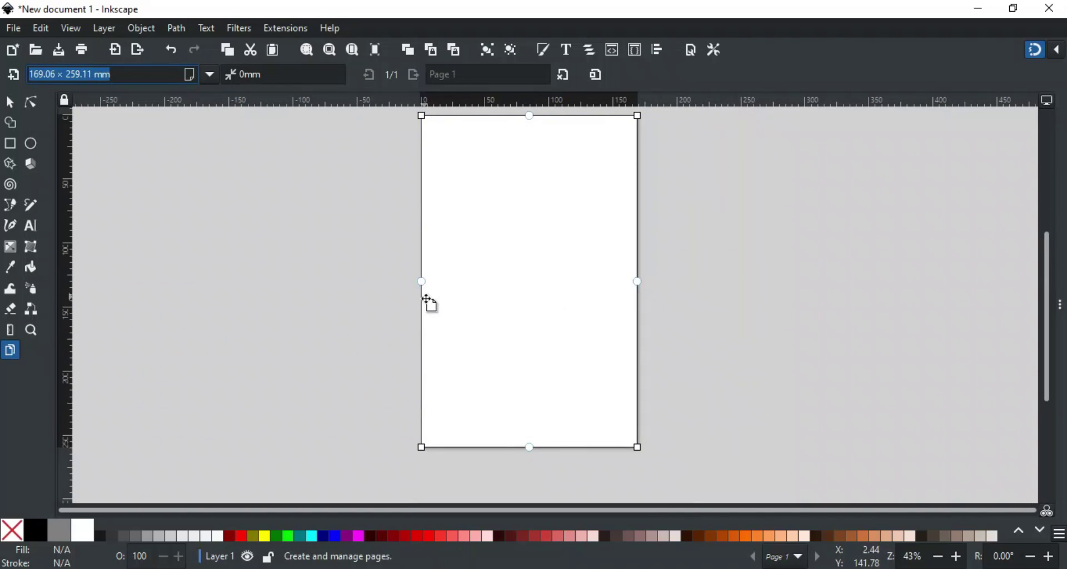
left_click_drag(423, 282, 439, 280)
left_click_drag(541, 443, 546, 420)
left_click_drag(637, 272, 597, 290)
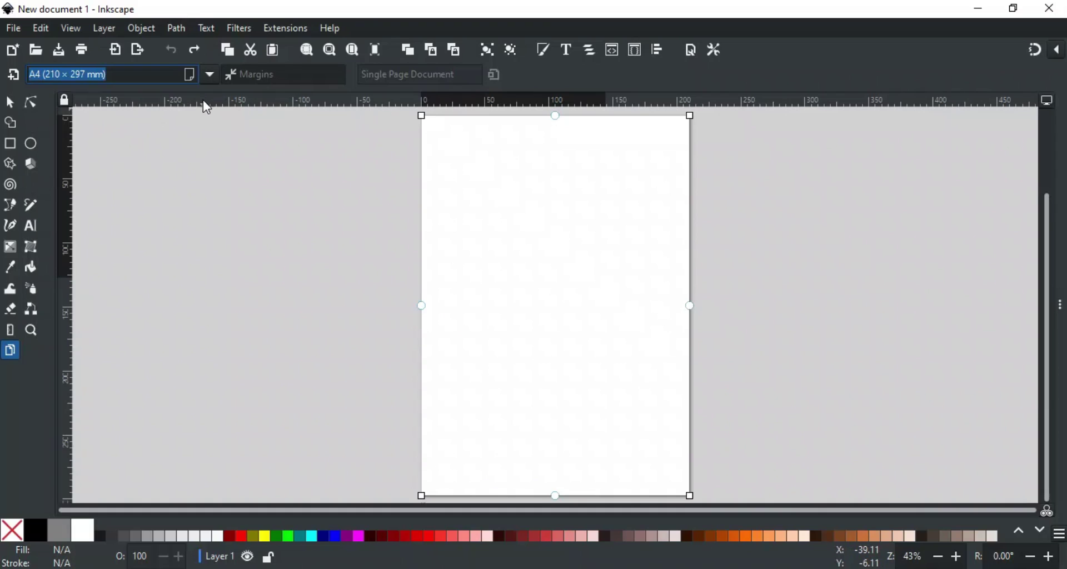
Step: Add Page 2 at Video SD NTSC size and drag out a 128.94 × 238.33 mm Page 3
left_click(16, 76)
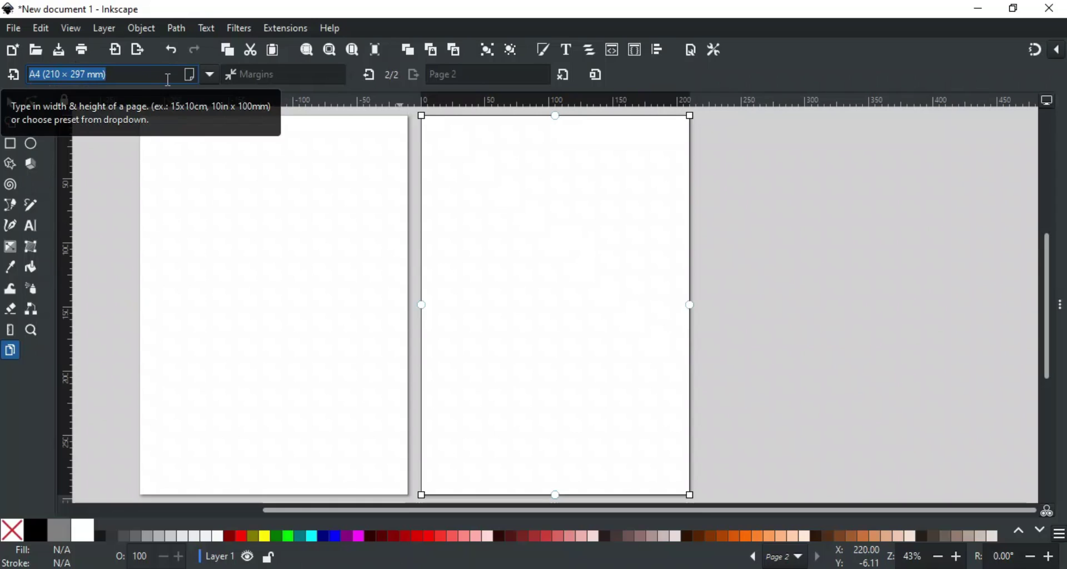
left_click(211, 75)
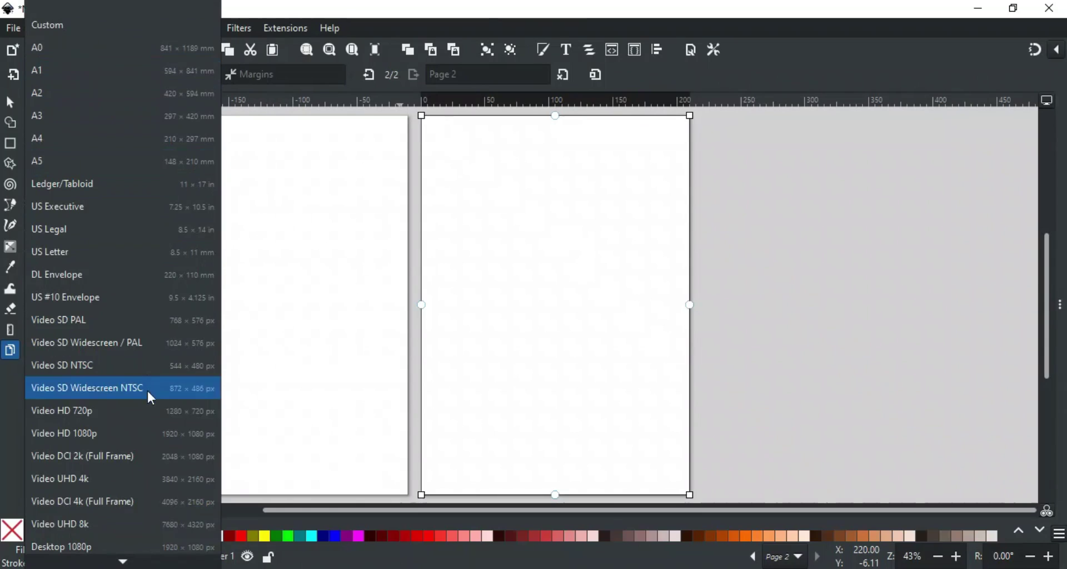
left_click(151, 365)
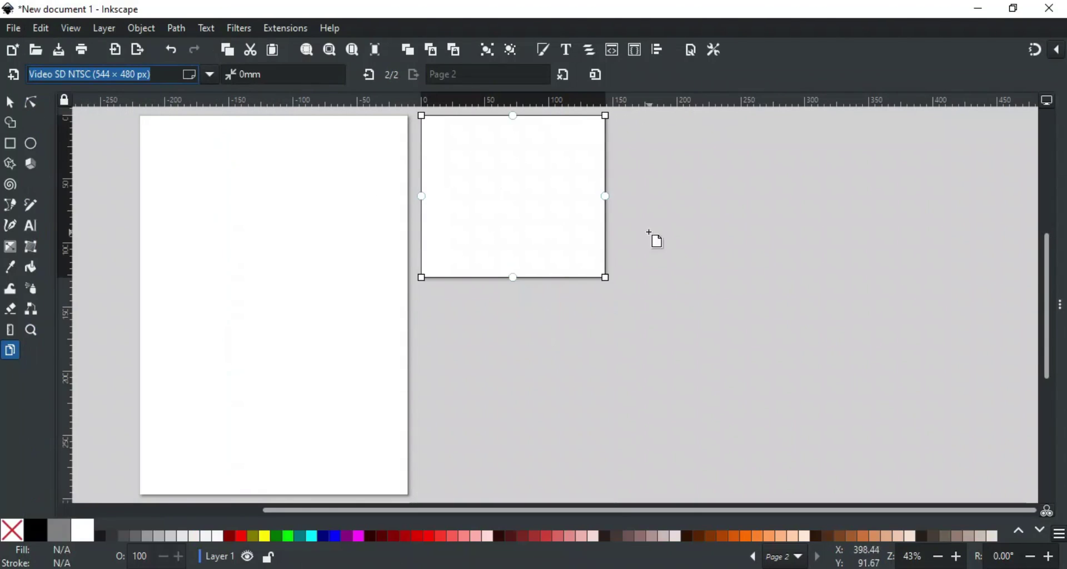
left_click_drag(655, 128, 820, 434)
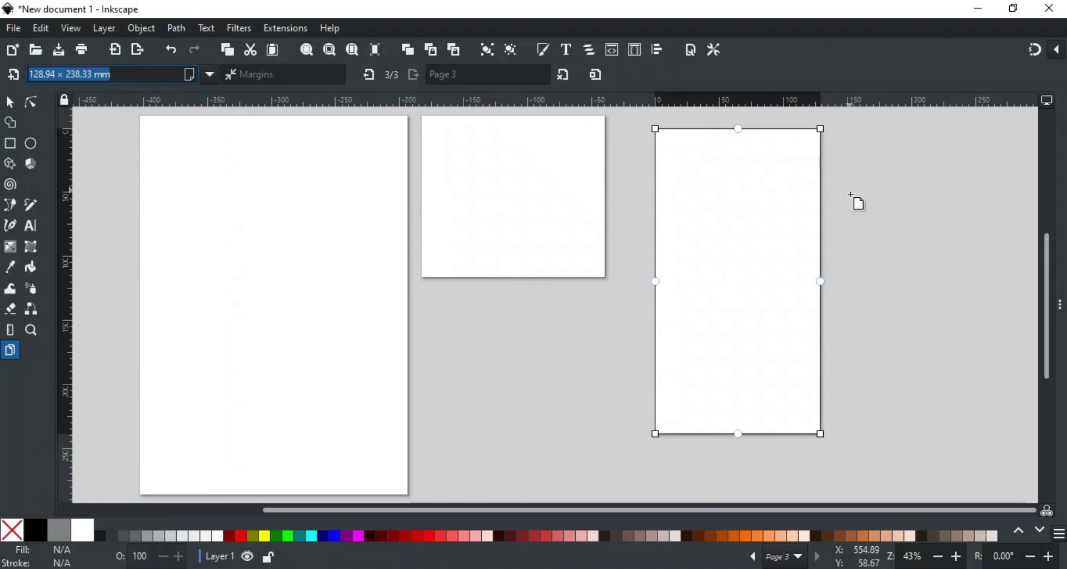
Step: Toggle Page 3 between landscape and portrait several times, ending in portrait
left_click(190, 75)
left_click(190, 74)
left_click(189, 74)
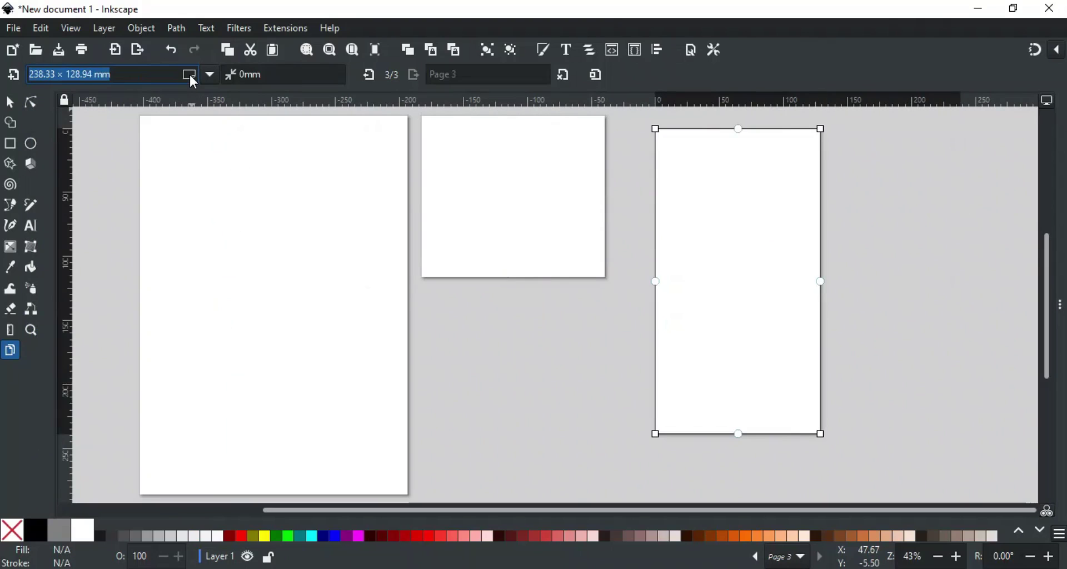
left_click(189, 74)
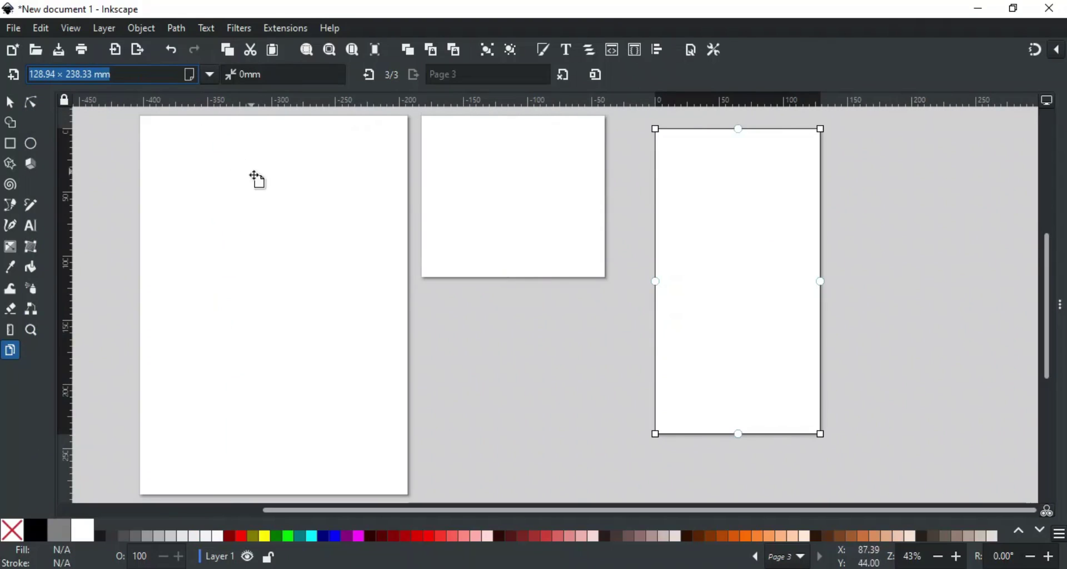
Step: Move through Pages 1, 2 and 3 on the canvas and with the status-bar page list, ending on Page 2
left_click(509, 205)
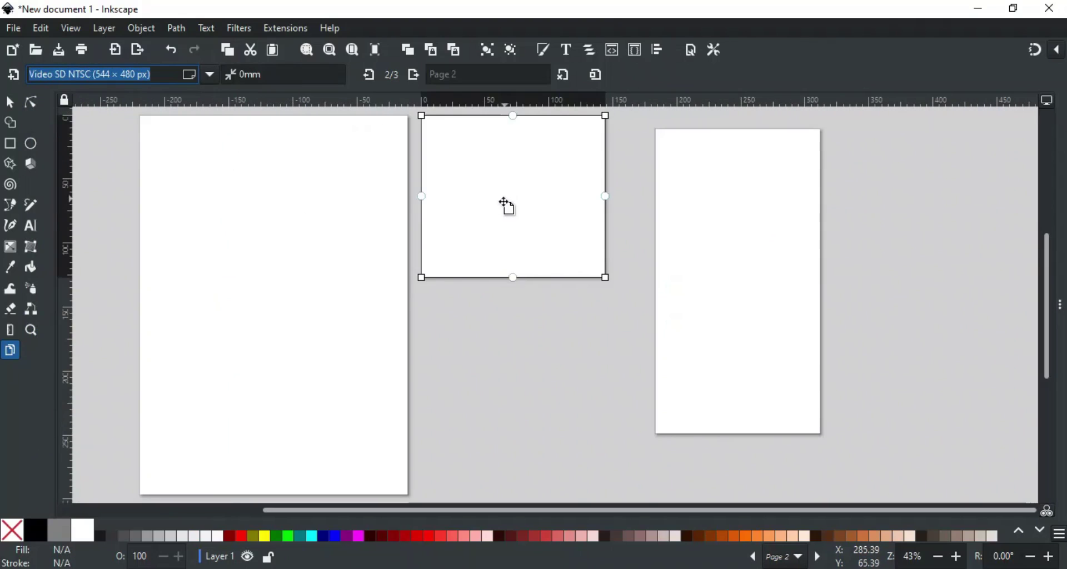
left_click(327, 241)
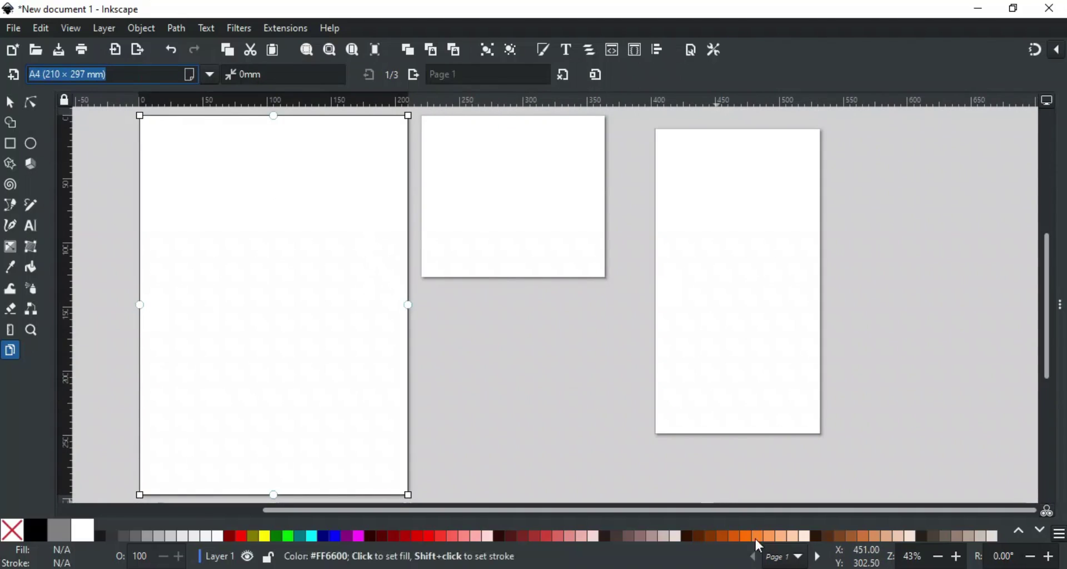
left_click(792, 558)
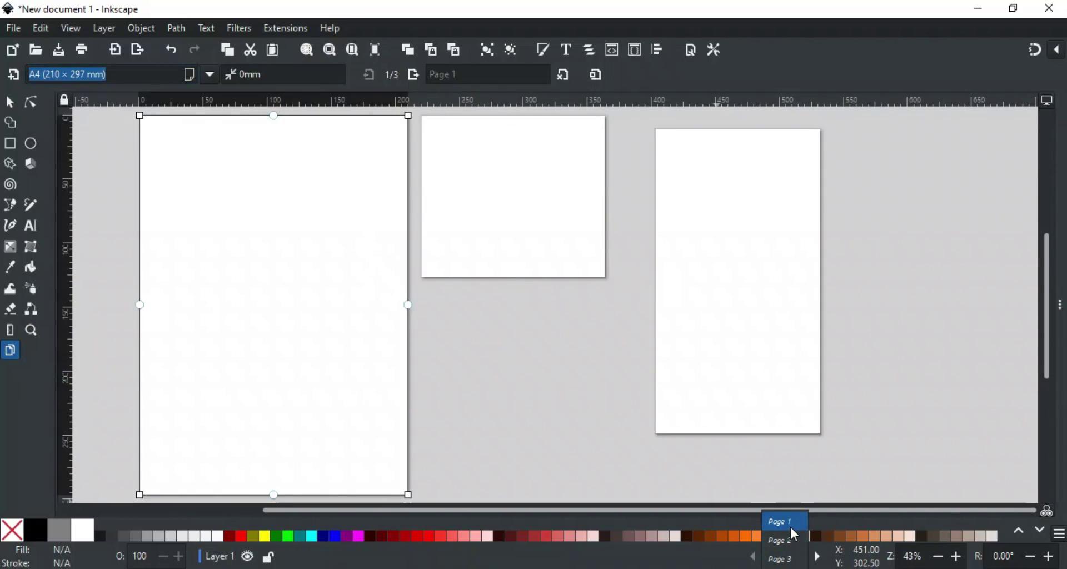
left_click(745, 566)
left_click(817, 561)
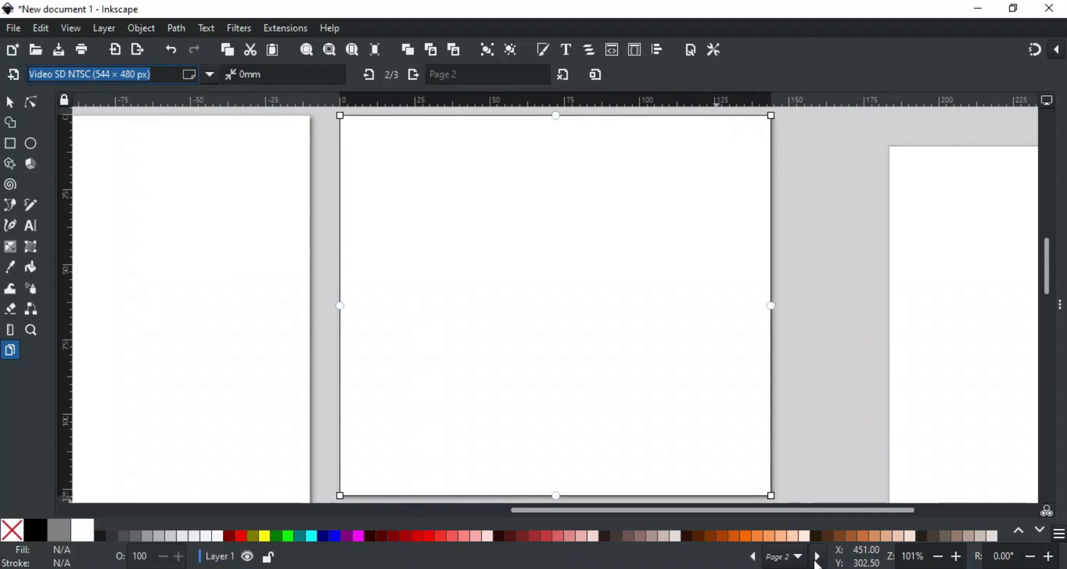
left_click(816, 560)
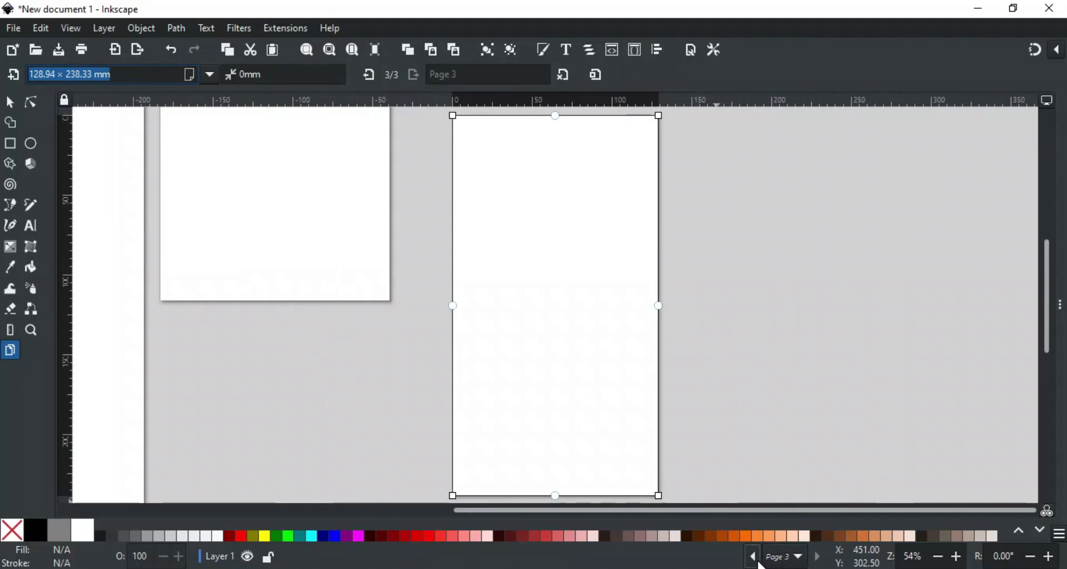
scroll(770, 557, "up", 2)
left_click(783, 563)
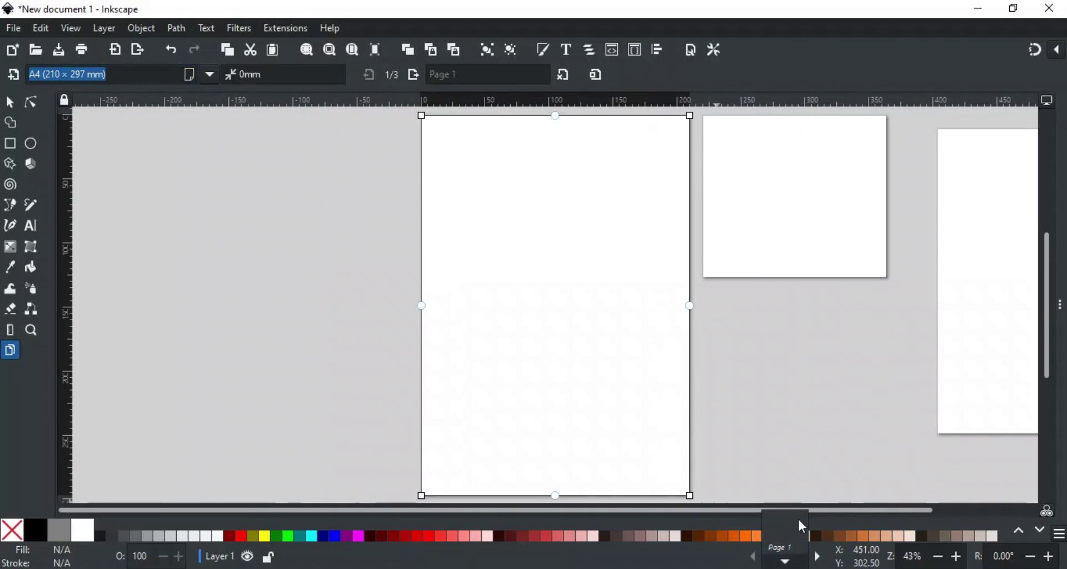
left_click(799, 546)
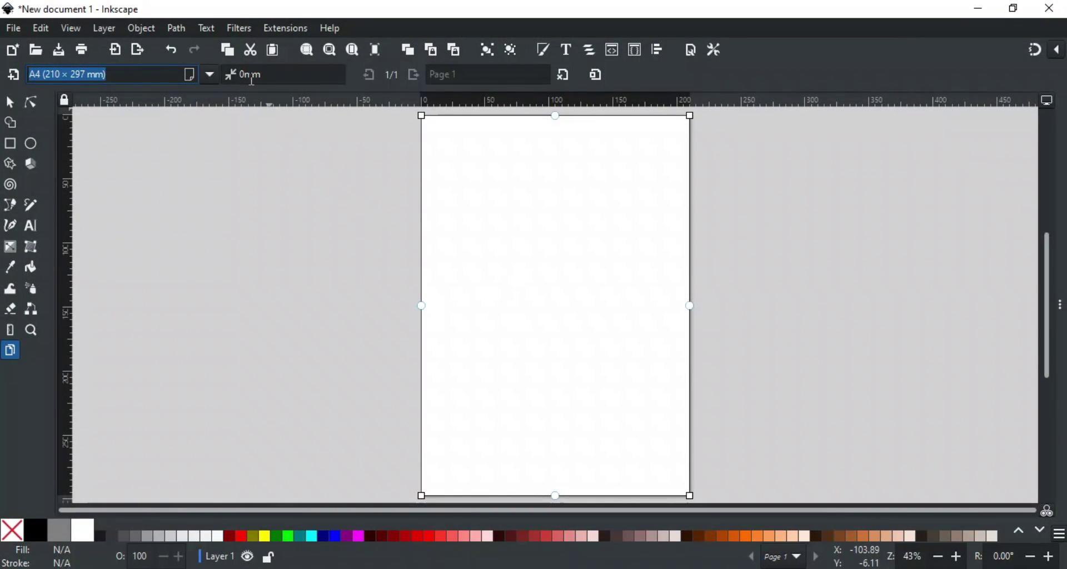
Step: Set the page margin to 10 mm, then bring up the margin settings
left_click_drag(270, 77, 241, 80)
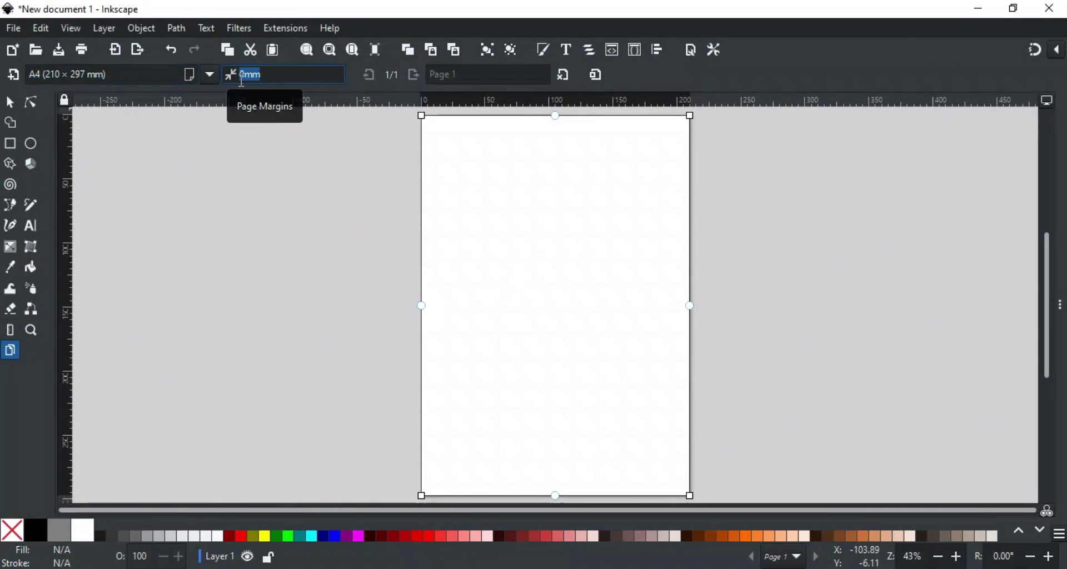
type("10")
key("Return")
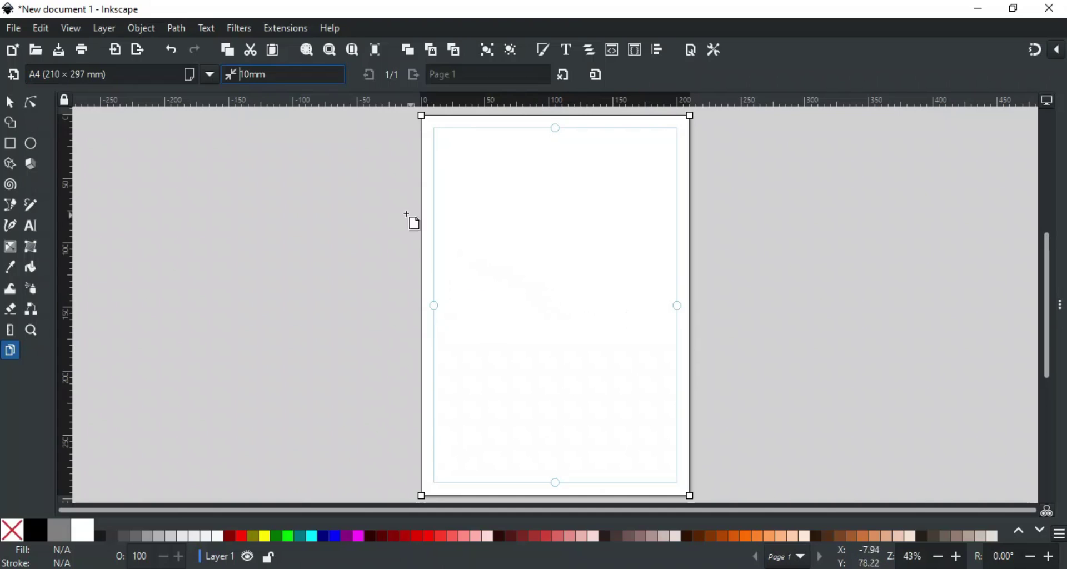
left_click(228, 75)
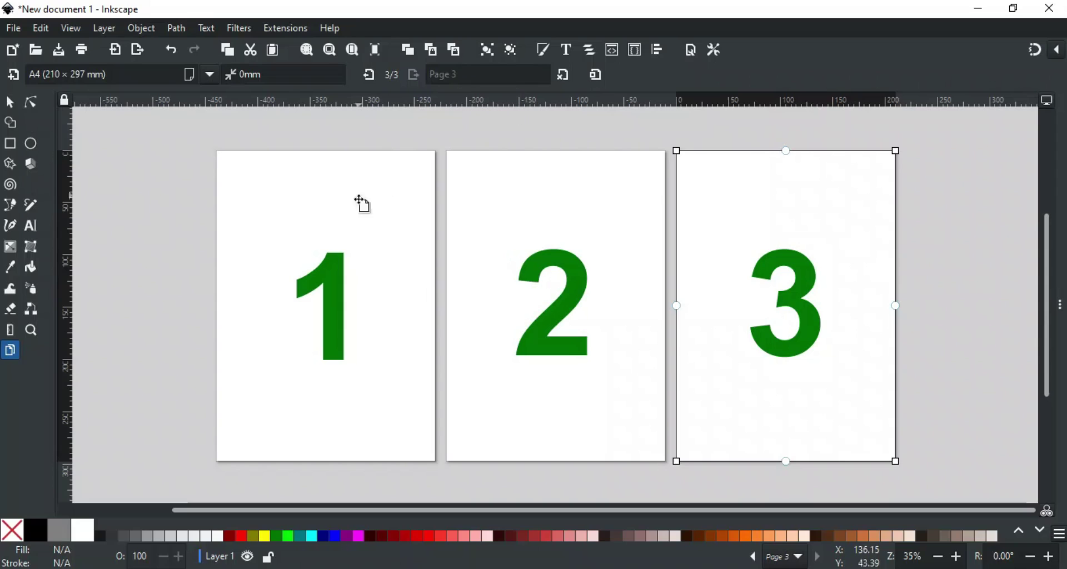
Step: Give pages 1, 2 and 3 the labels A, B and C, then check them in the page list
left_click(350, 215)
left_click(467, 75)
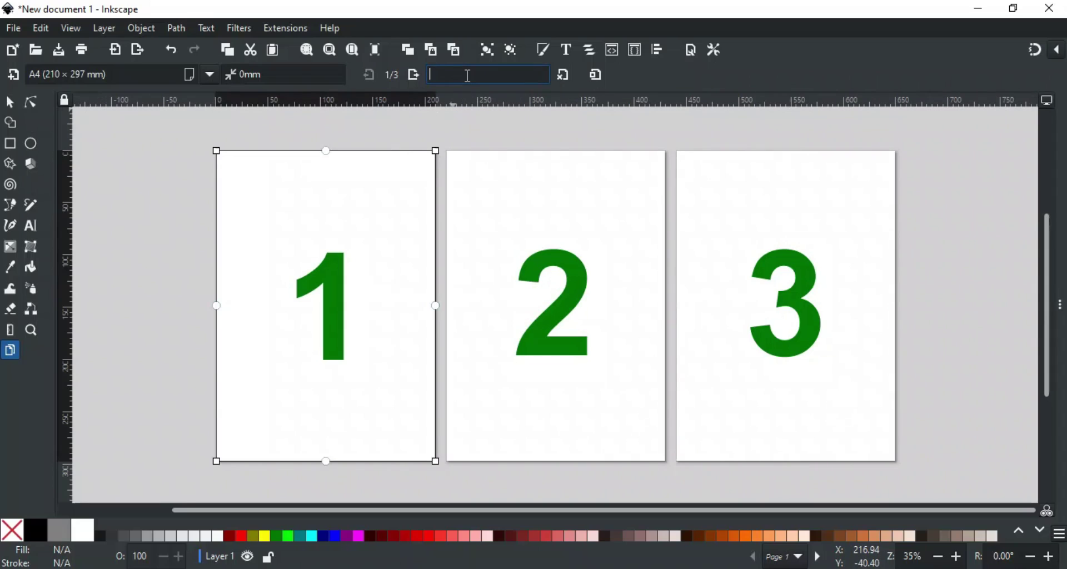
type("A")
left_click(510, 204)
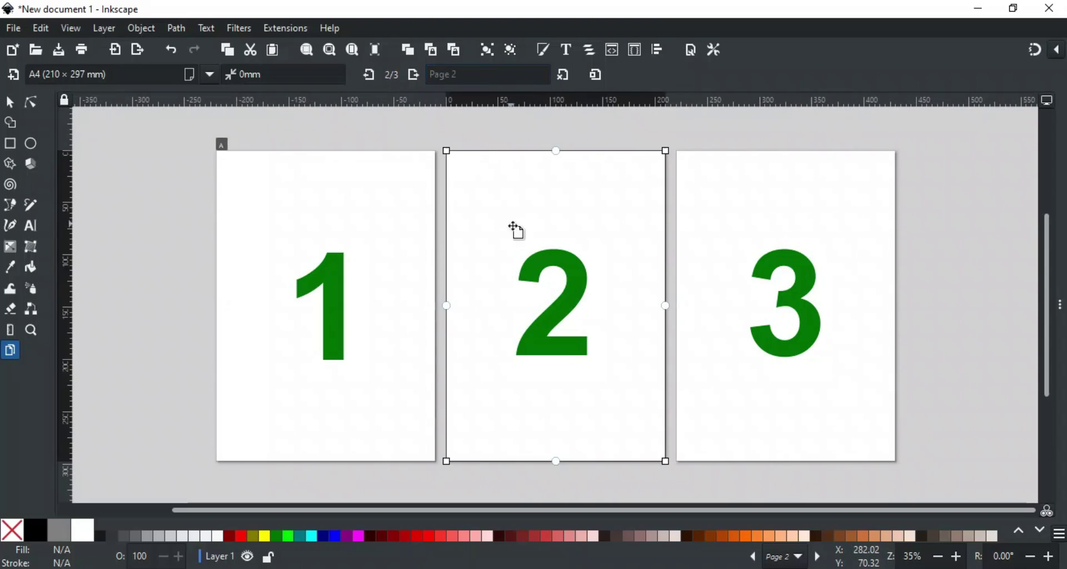
left_click(461, 74)
type("B")
left_click(723, 196)
left_click(484, 74)
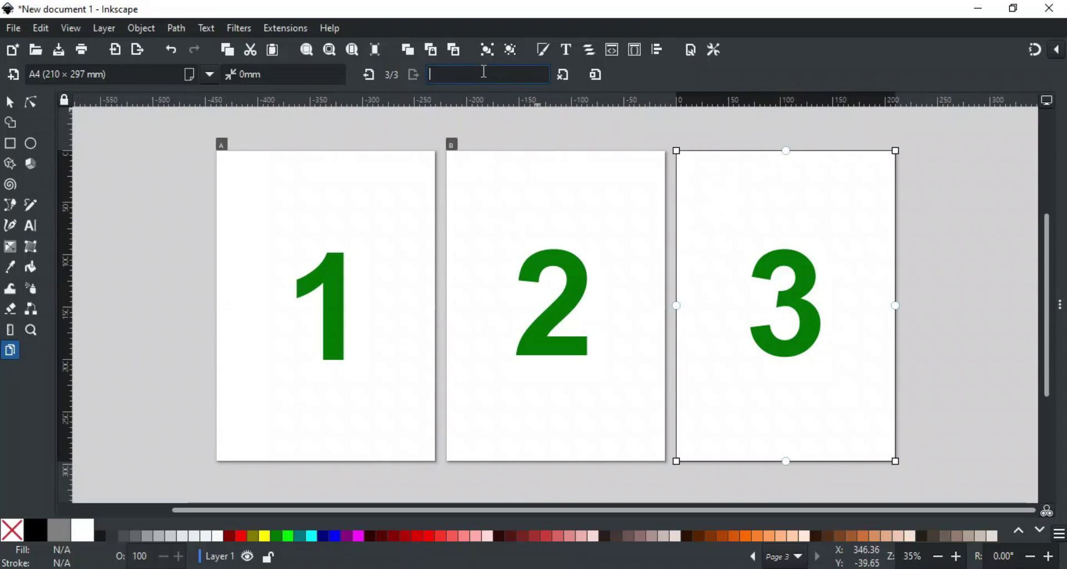
type("C")
key("Return")
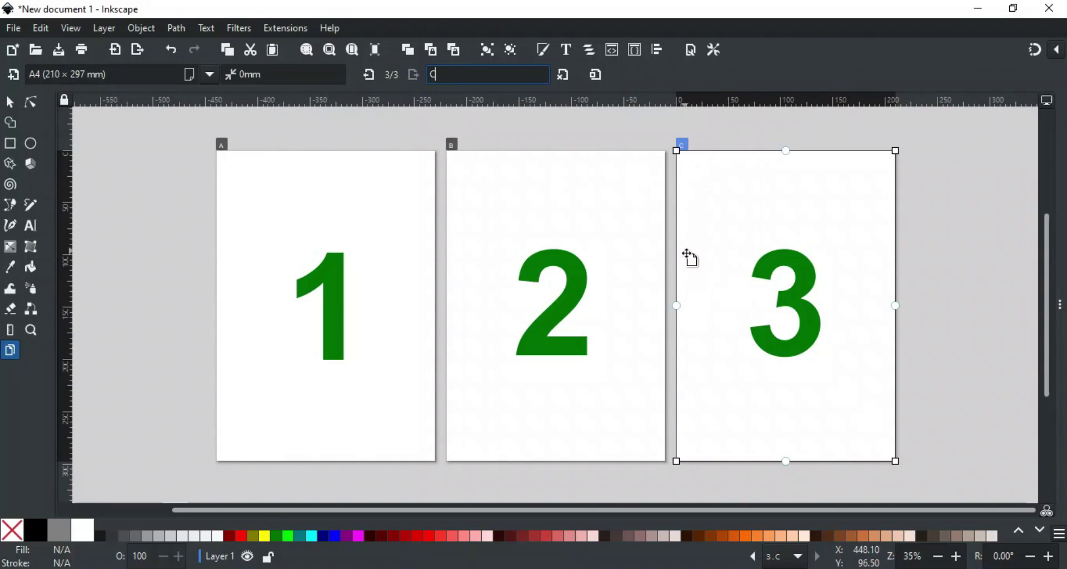
left_click(798, 557)
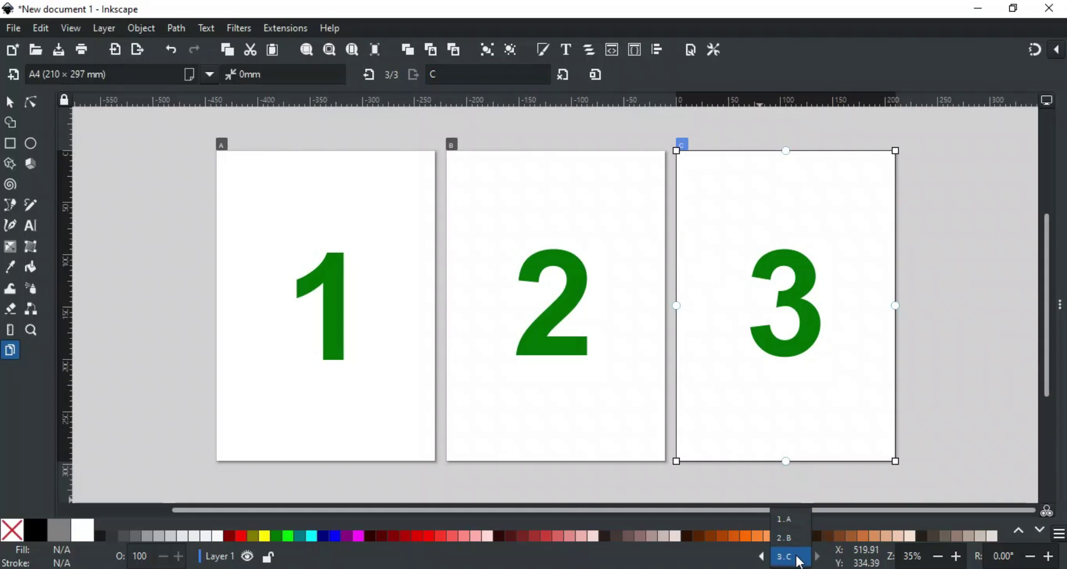
Step: Place page C before page B and confirm the A, C, B order in the page list
left_click(746, 563)
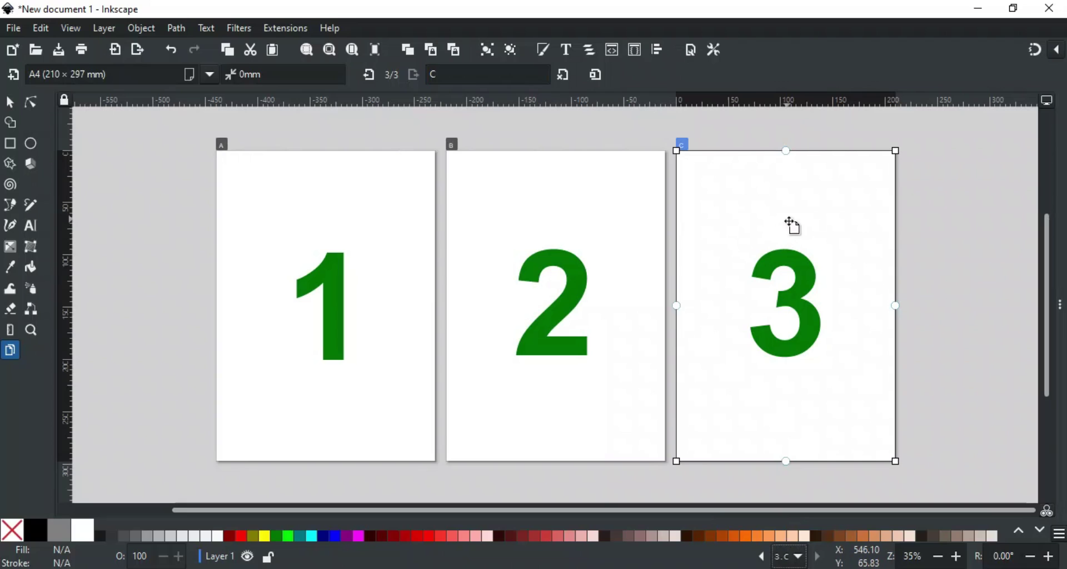
left_click(371, 75)
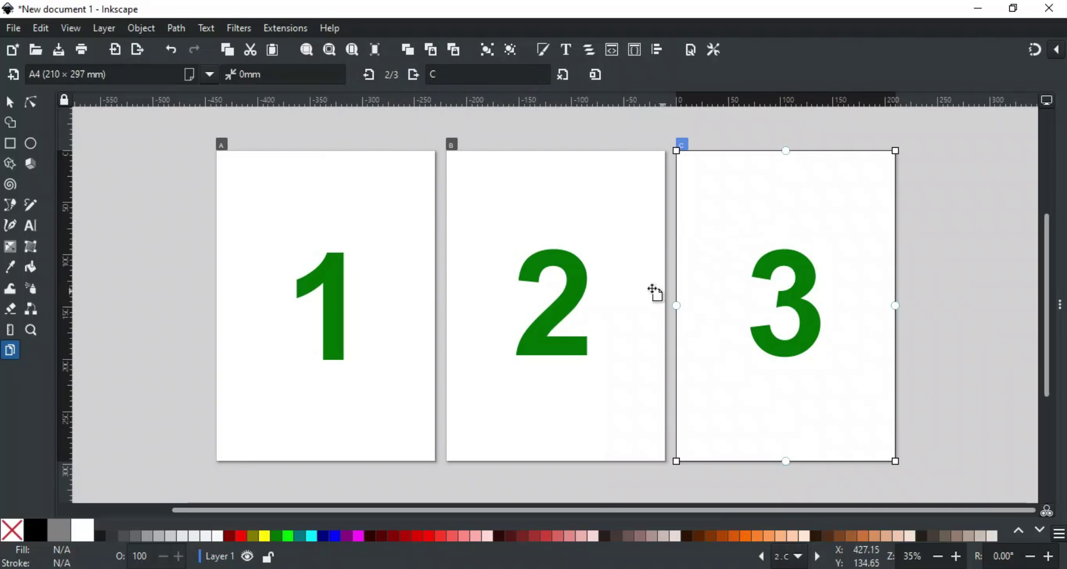
left_click(796, 556)
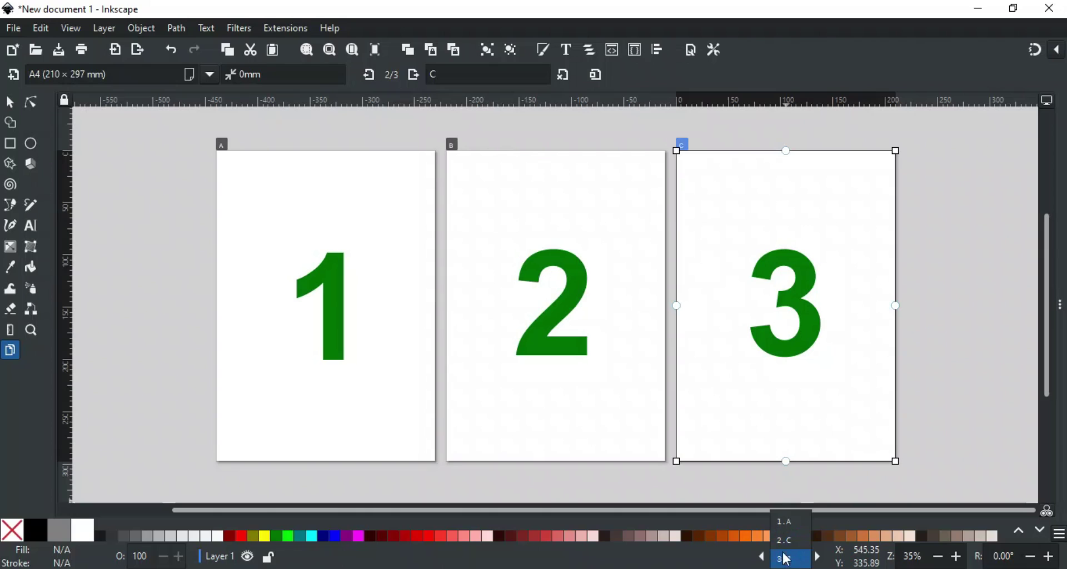
left_click(722, 553)
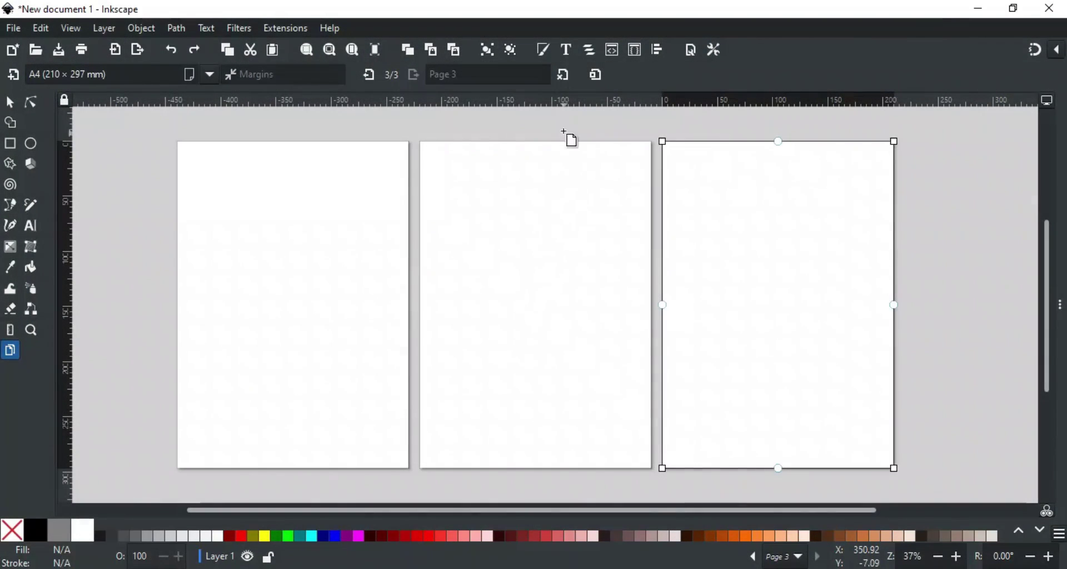
Step: Delete the third page with the Delete Page button and the second with the Delete key
left_click(561, 77)
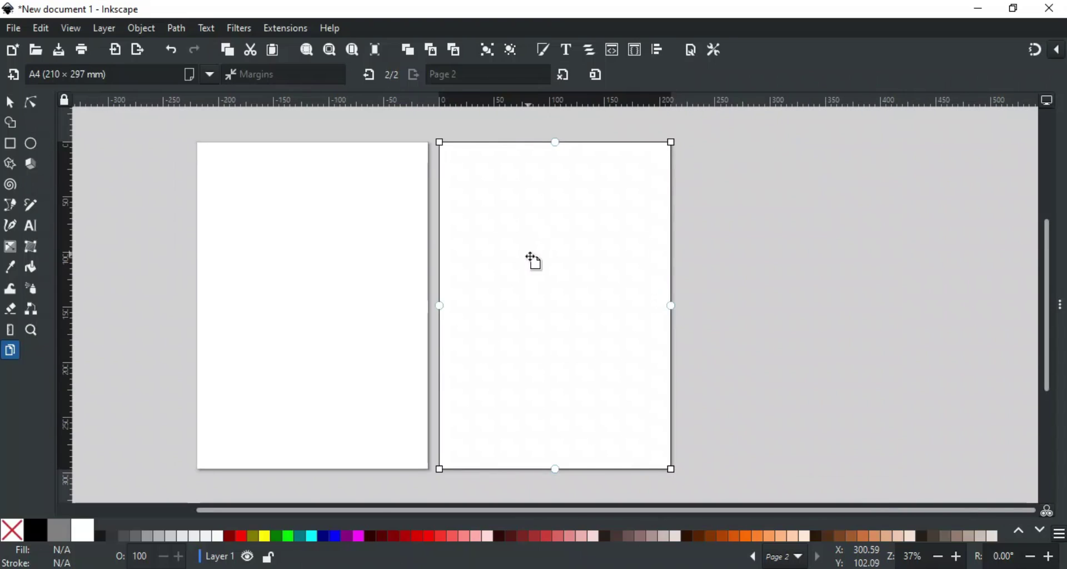
key("Delete")
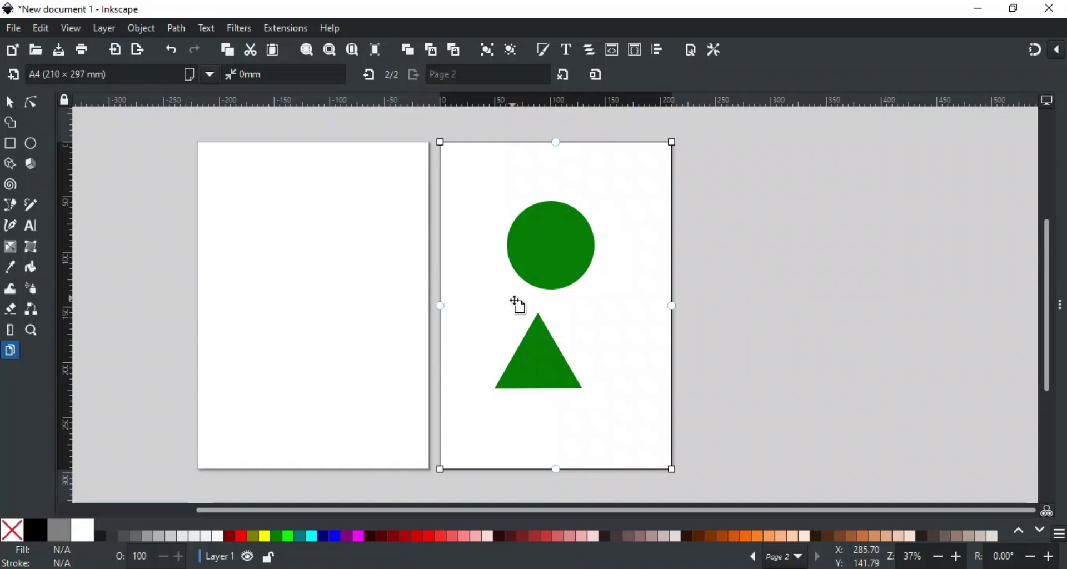
Step: After an undone trial drag, turn on Move Objects with Page and move page 2 right with its shapes
left_click_drag(506, 301, 588, 304)
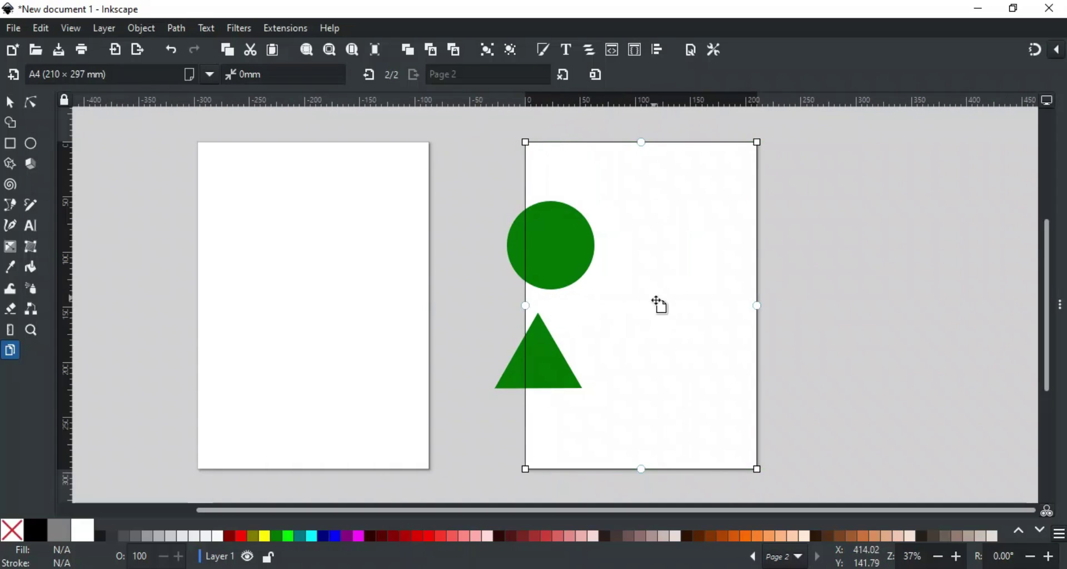
left_click_drag(656, 300, 671, 275)
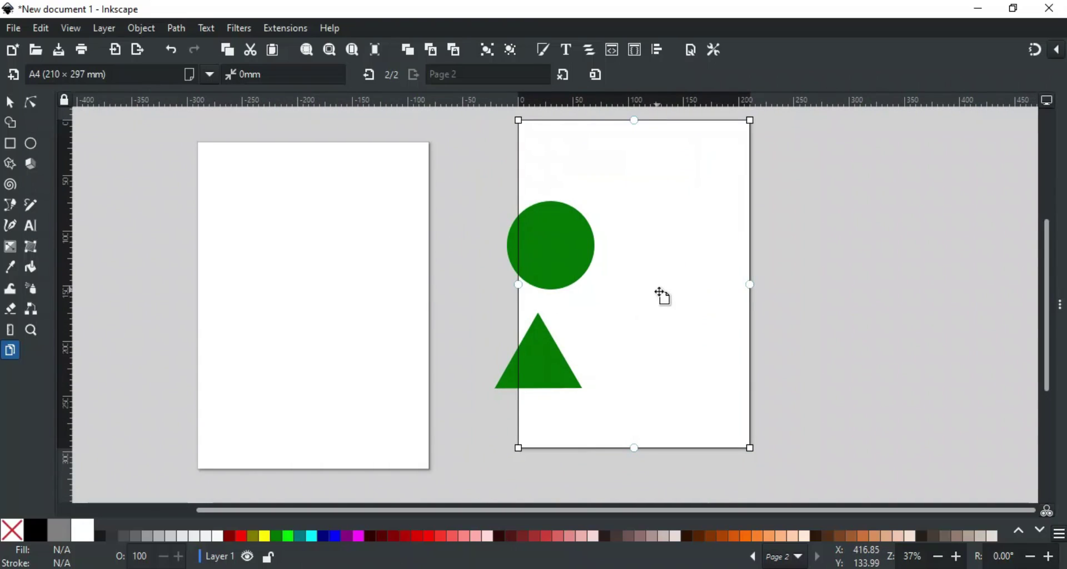
key("ctrl+z")
key("ctrl+z")
key("ctrl+z")
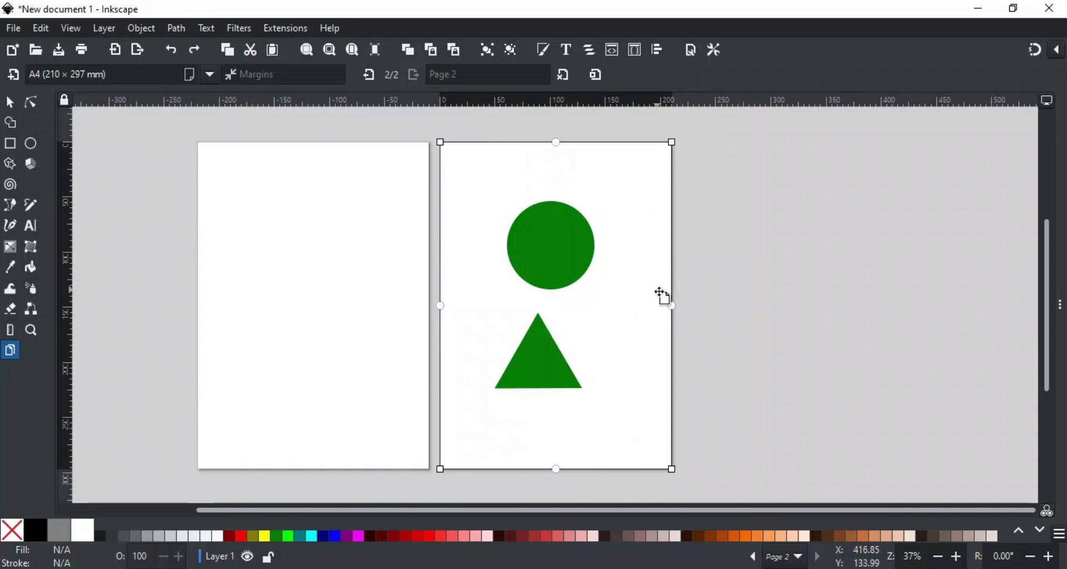
left_click(595, 75)
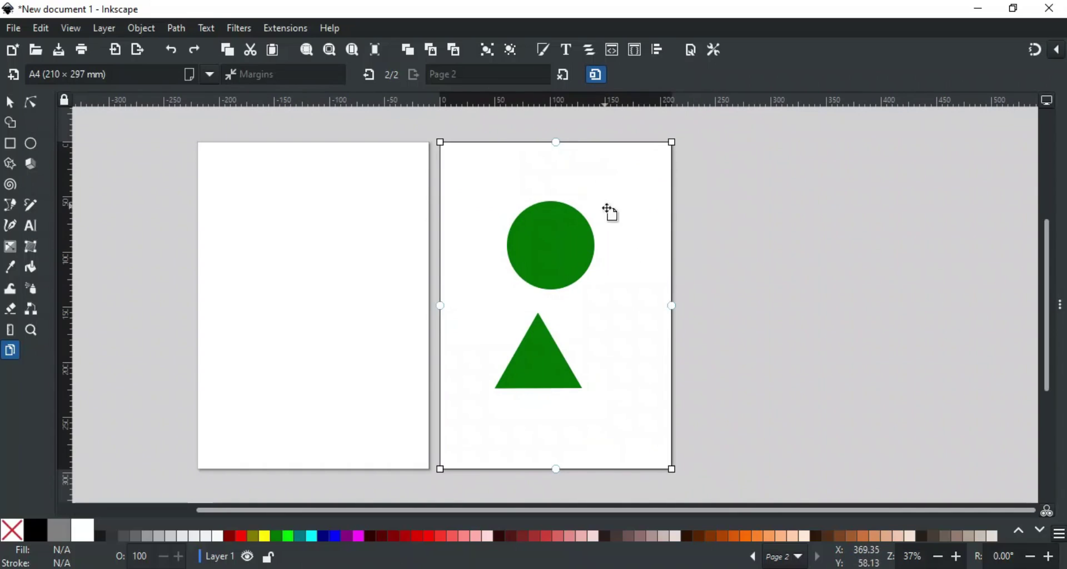
left_click_drag(591, 319, 769, 315)
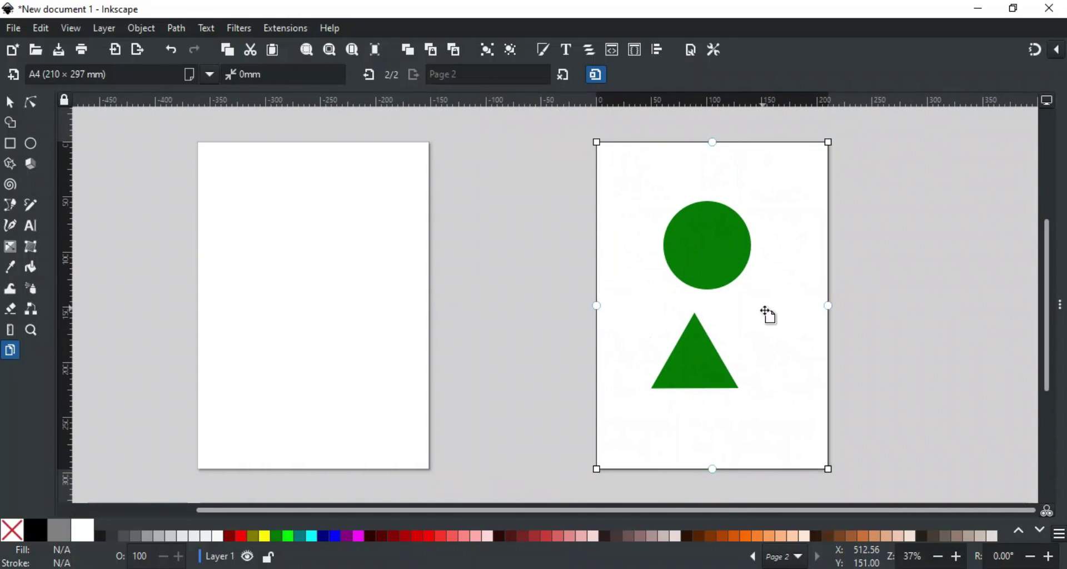